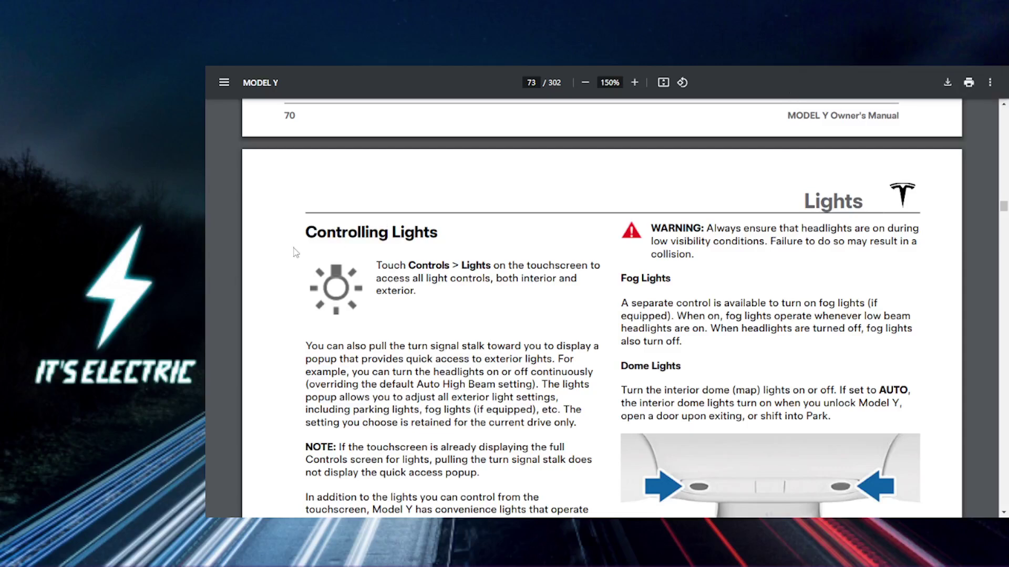
Step: Highlight in turn the Controlling Lights heading, 'Touch Controls', 'Lights', then 'light controls, both interior and exterior'
{"action": "left_click_drag", "start_coordinate": [302, 238], "coordinate": [465, 237]}
{"action": "left_click", "coordinate": [463, 237]}
{"action": "scroll", "coordinate": [432, 271], "scroll_direction": "down", "scroll_amount": 1}
{"action": "scroll", "coordinate": [432, 271], "scroll_direction": "down", "scroll_amount": 3}
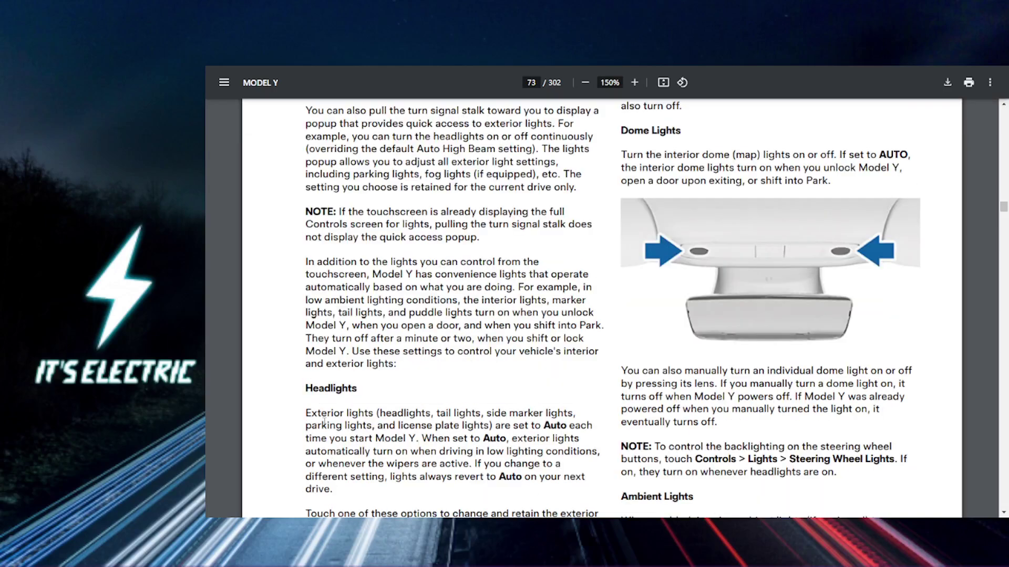
{"action": "scroll", "coordinate": [439, 287], "scroll_direction": "up", "scroll_amount": 3}
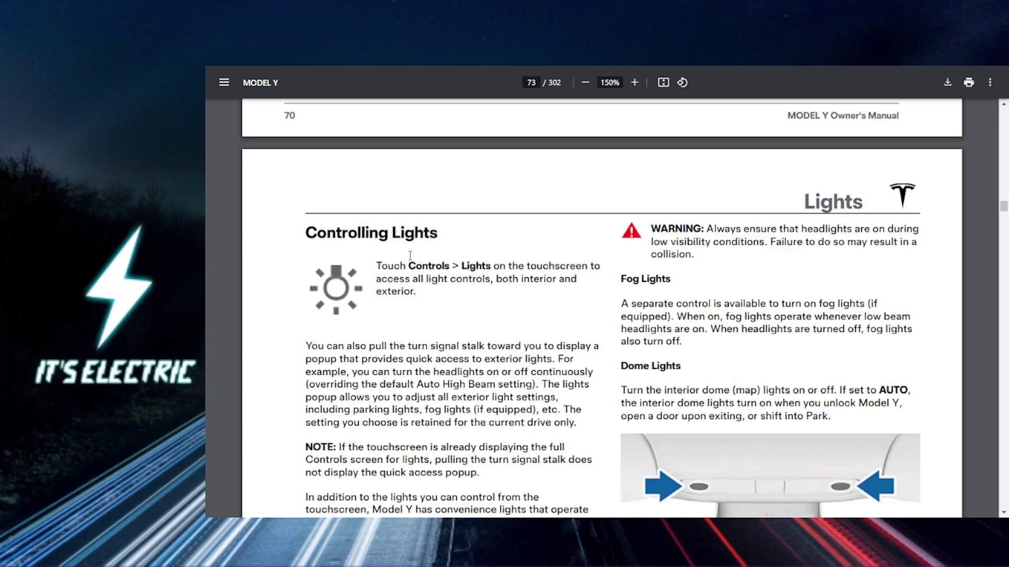
{"action": "left_click_drag", "start_coordinate": [375, 265], "coordinate": [407, 259]}
{"action": "left_click", "coordinate": [446, 259]}
{"action": "mouse_move", "coordinate": [453, 266]}
{"action": "left_mouse_down"}
{"action": "mouse_move", "coordinate": [496, 265]}
{"action": "mouse_move", "coordinate": [484, 261]}
{"action": "left_mouse_up"}
{"action": "left_click", "coordinate": [460, 265]}
{"action": "mouse_move", "coordinate": [411, 286]}
{"action": "left_mouse_down"}
{"action": "mouse_move", "coordinate": [458, 279]}
{"action": "mouse_move", "coordinate": [425, 290]}
{"action": "left_mouse_up"}
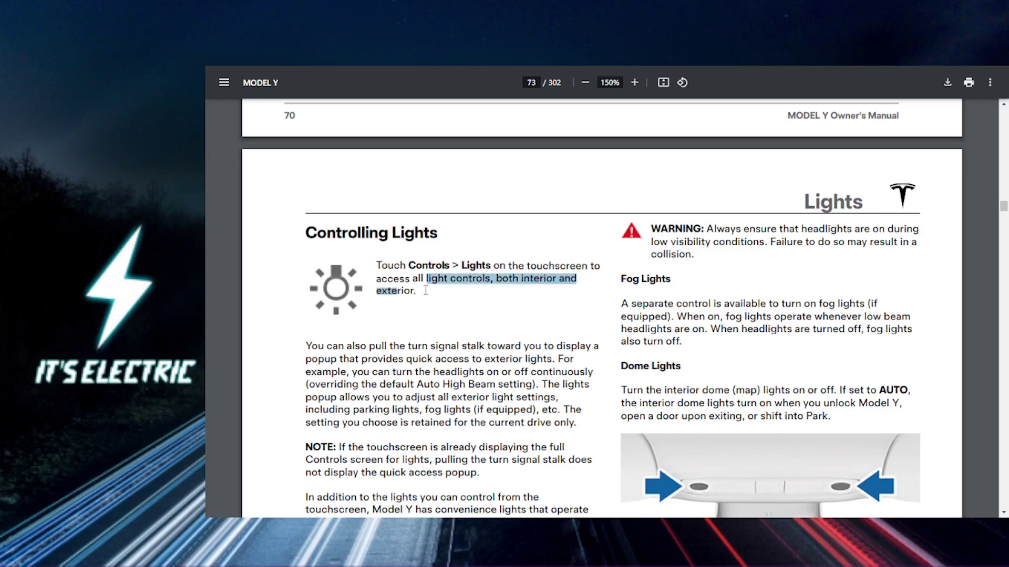
{"action": "scroll", "coordinate": [425, 290], "scroll_direction": "down", "scroll_amount": 1}
{"action": "scroll", "coordinate": [422, 263], "scroll_direction": "down", "scroll_amount": 1}
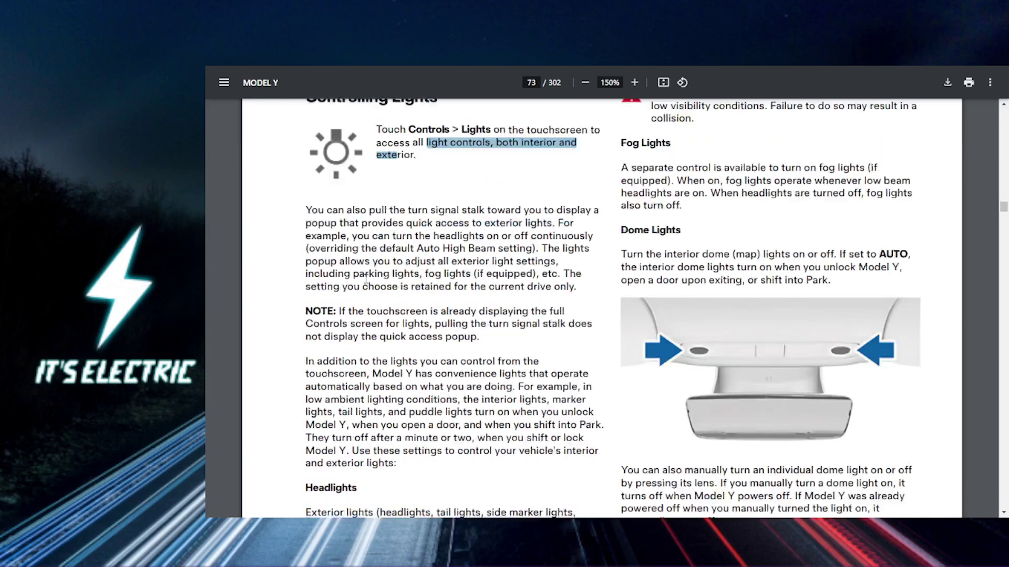
{"action": "scroll", "coordinate": [365, 278], "scroll_direction": "down", "scroll_amount": 2}
{"action": "mouse_move", "coordinate": [306, 329]}
{"action": "left_mouse_down"}
{"action": "mouse_move", "coordinate": [394, 316]}
{"action": "mouse_move", "coordinate": [360, 331]}
{"action": "left_mouse_up"}
Step: Clear the Headlights heading highlight, then briefly highlight 'set to Auto' and clear it
{"action": "left_click", "coordinate": [360, 331]}
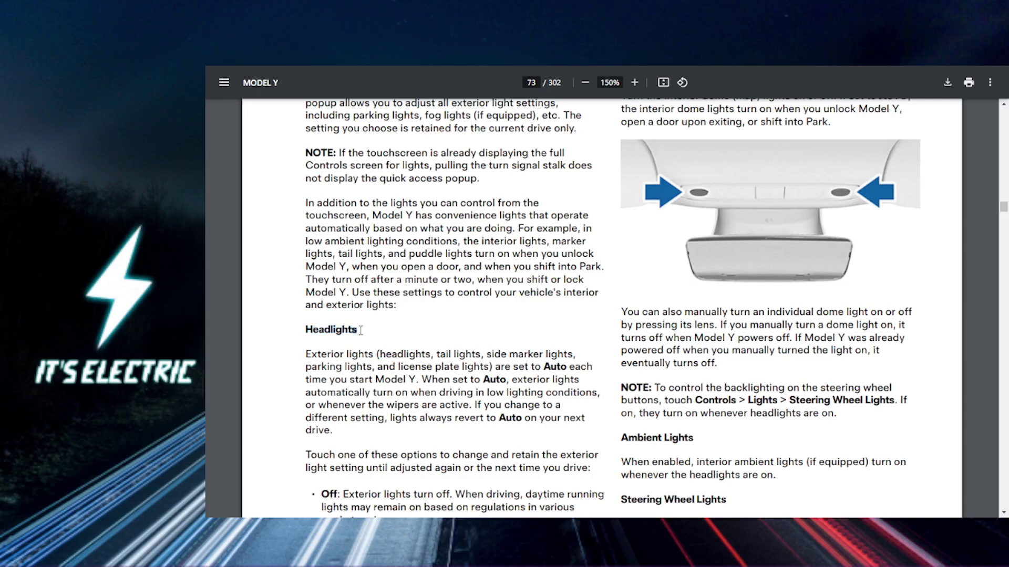
{"action": "scroll", "coordinate": [379, 341], "scroll_direction": "down", "scroll_amount": 1}
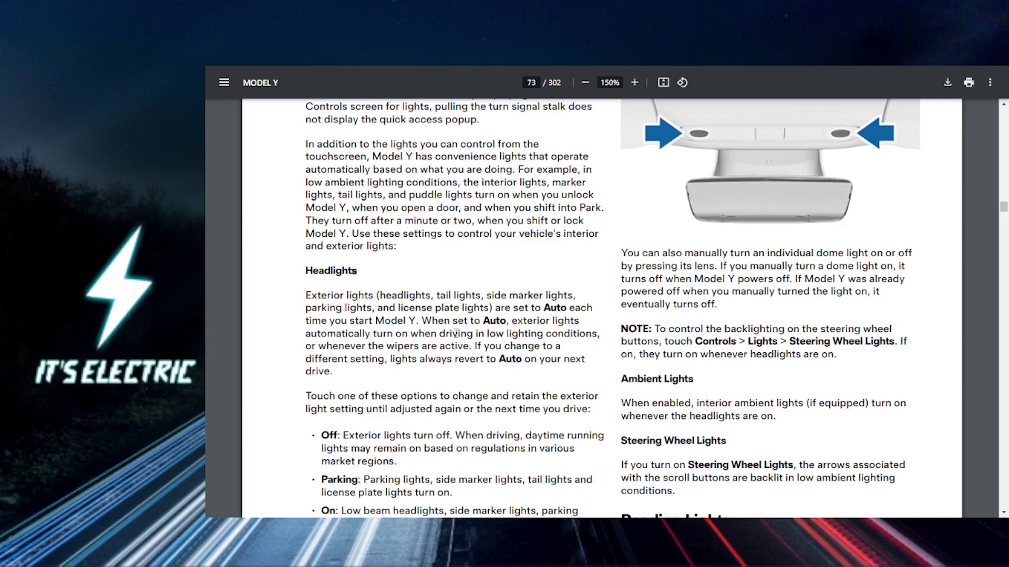
{"action": "left_click_drag", "start_coordinate": [453, 321], "coordinate": [518, 325]}
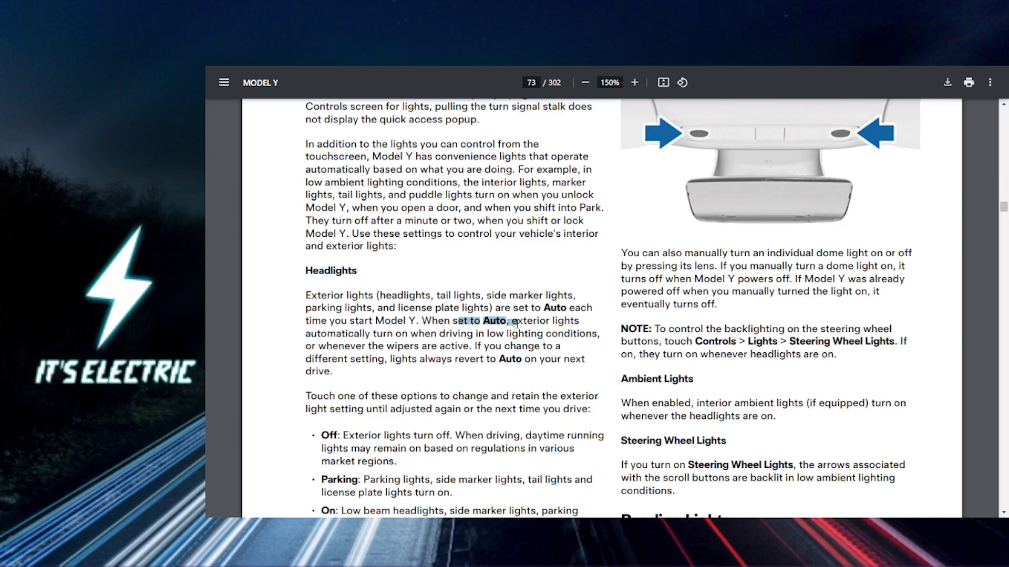
{"action": "left_click", "coordinate": [518, 324]}
{"action": "scroll", "coordinate": [306, 322], "scroll_direction": "down", "scroll_amount": 3}
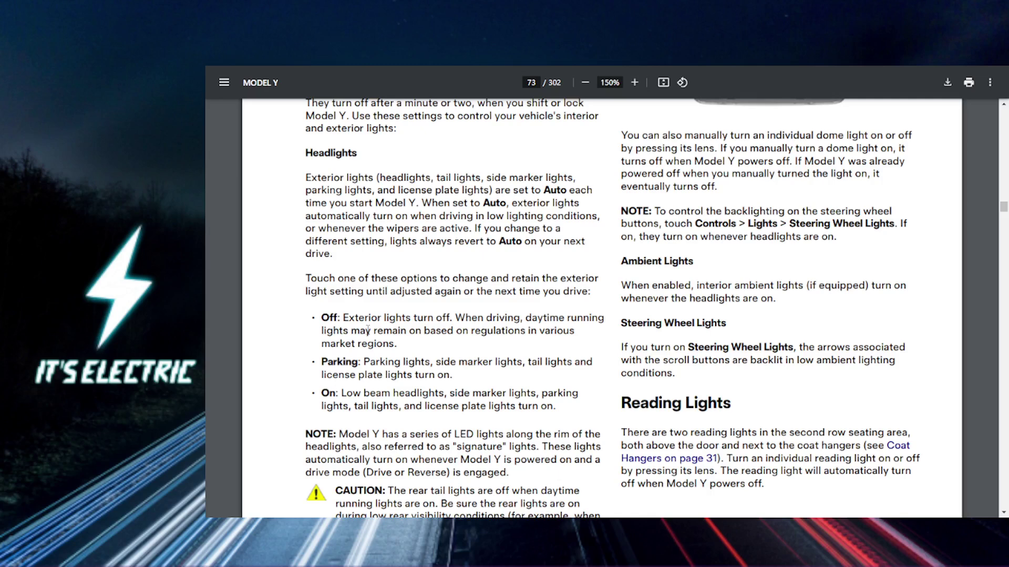
Step: Briefly highlight the lights that the On headlight option turns on, then clear it
{"action": "mouse_move", "coordinate": [326, 375]}
{"action": "left_mouse_down"}
{"action": "mouse_move", "coordinate": [375, 405]}
{"action": "mouse_move", "coordinate": [491, 407]}
{"action": "left_mouse_up"}
{"action": "left_click", "coordinate": [491, 407]}
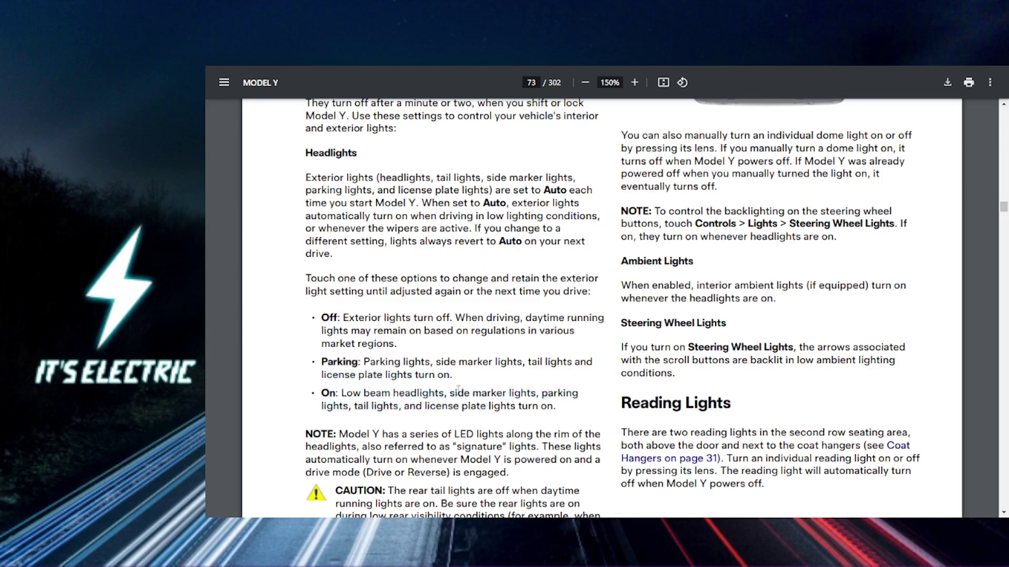